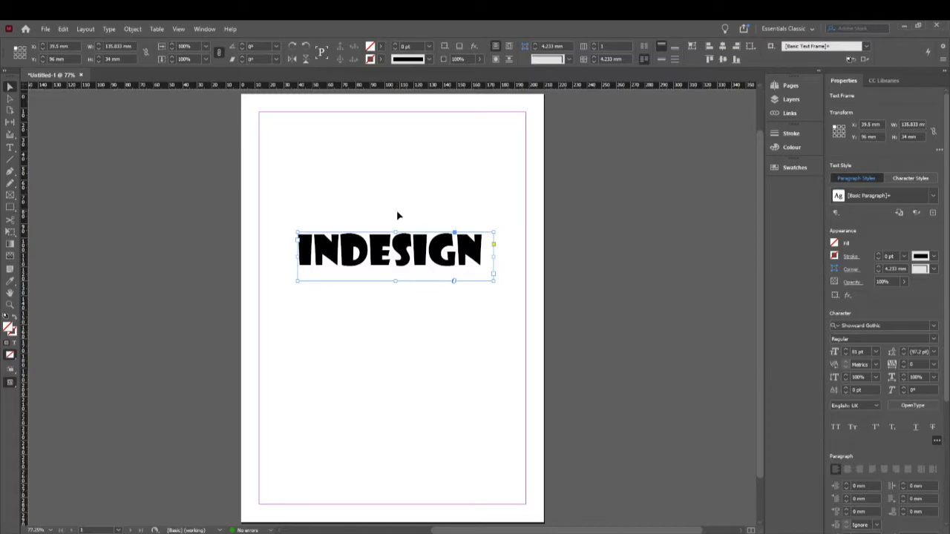
- Convert the INDESIGN text to outlines and place the volcano image inside the letters
key(ctrl+shift+o)
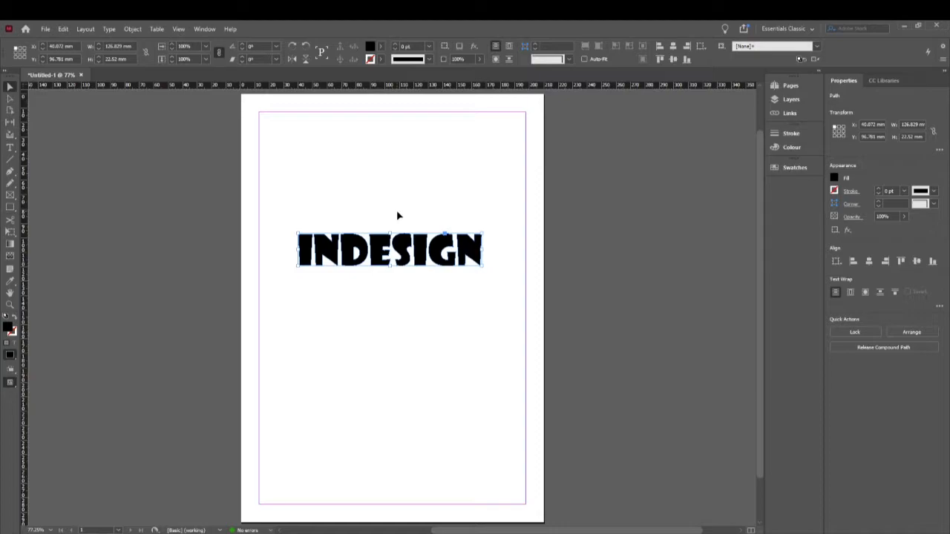
key(ctrl+d)
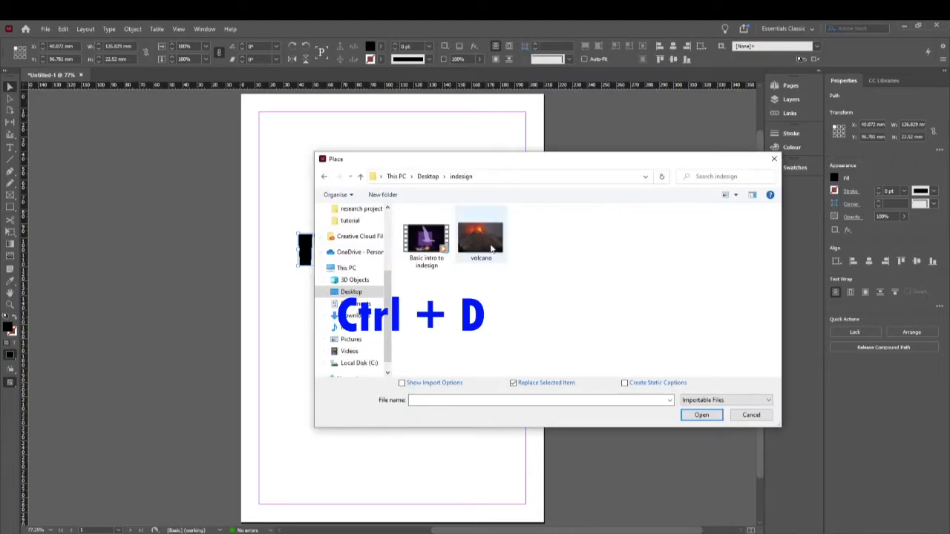
click(492, 251)
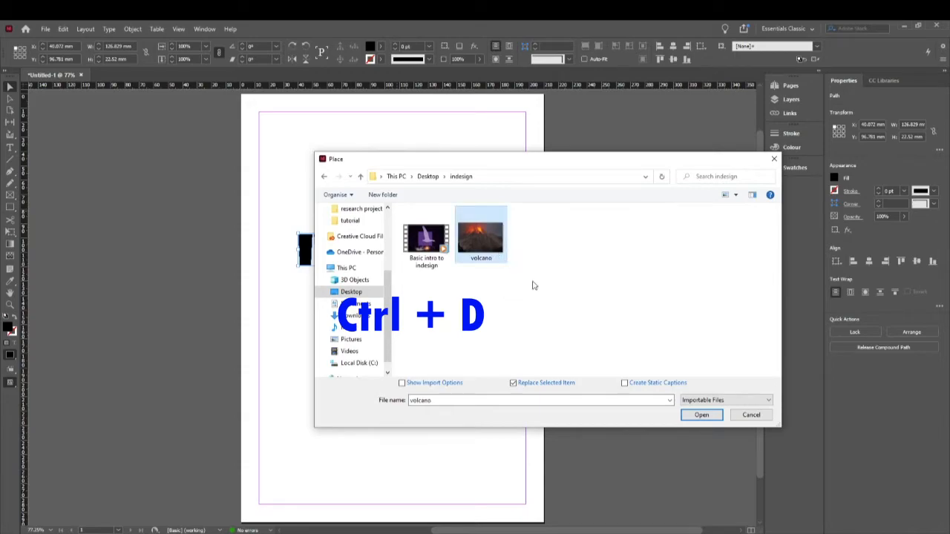
click(709, 415)
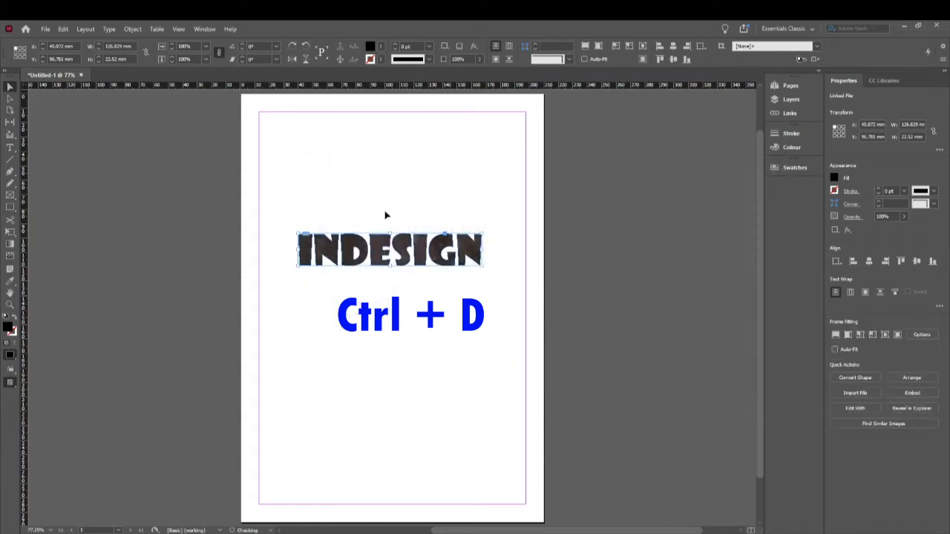
- Reposition the volcano image within the INDESIGN letters so the glowing lava falls around the middle letters
click(8, 99)
click(348, 244)
drag(347, 245, 312, 199)
drag(355, 253, 314, 187)
drag(353, 255, 271, 193)
drag(365, 255, 354, 318)
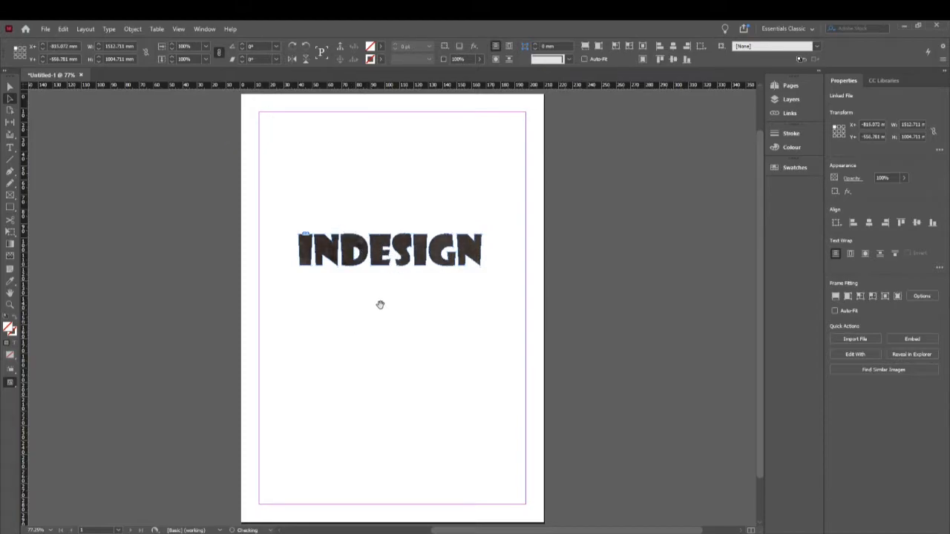
drag(357, 248, 307, 330)
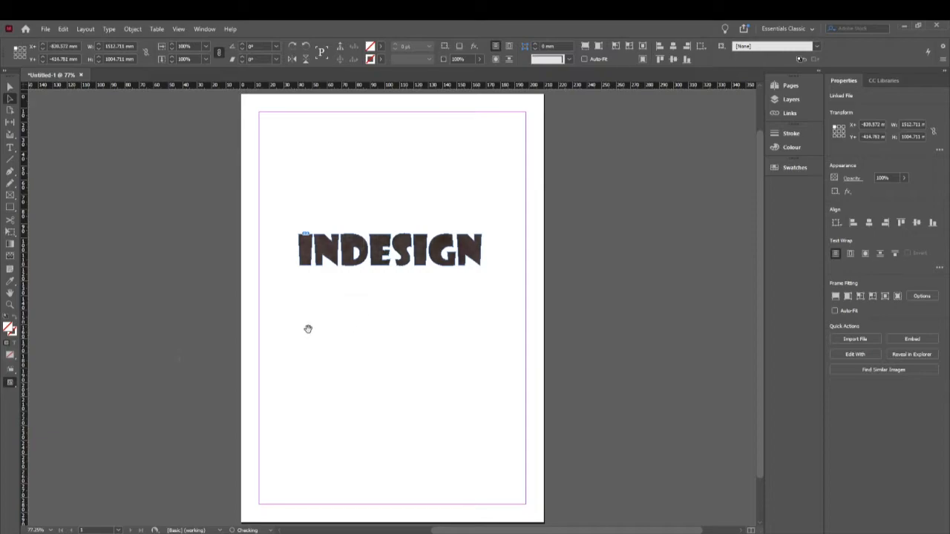
drag(357, 252, 396, 339)
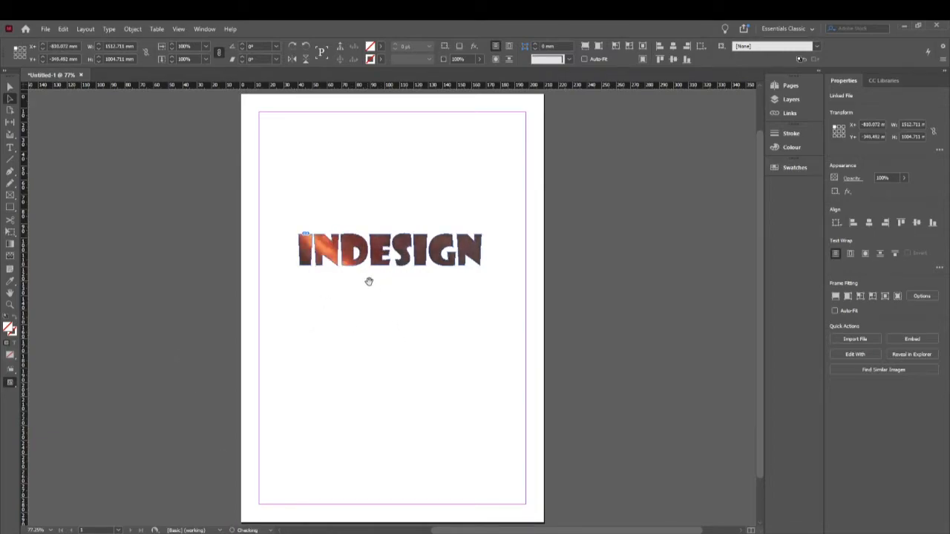
drag(357, 248, 405, 254)
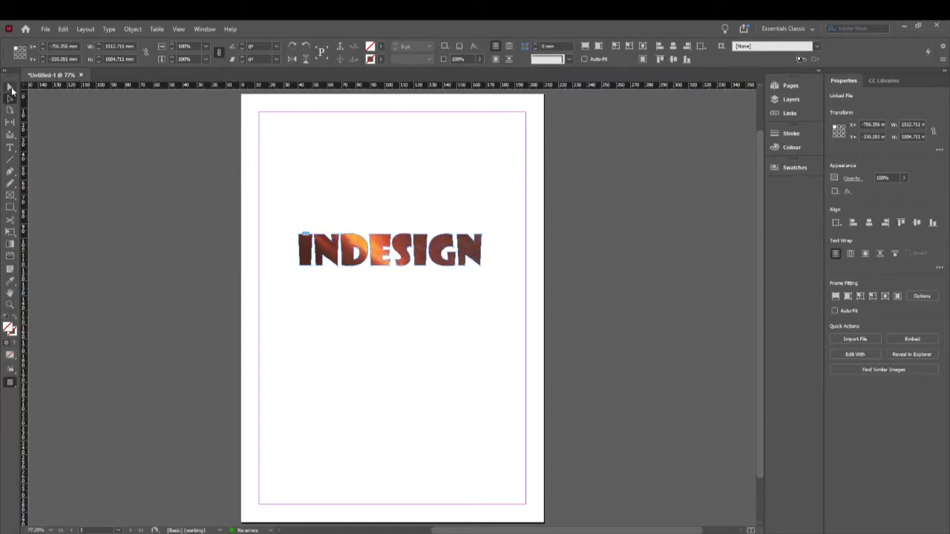
- Move the whole image-filled INDESIGN lettering higher on the page
click(11, 89)
click(373, 188)
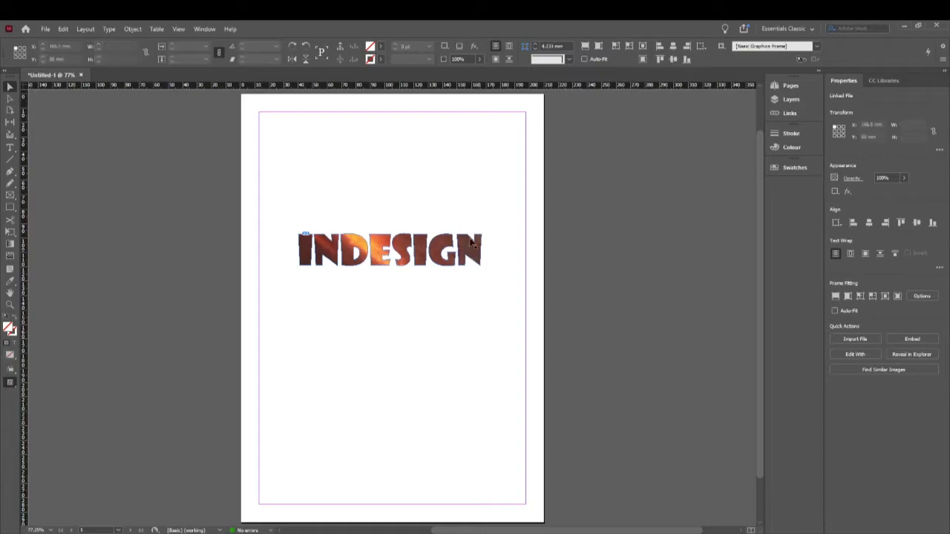
drag(405, 244, 391, 182)
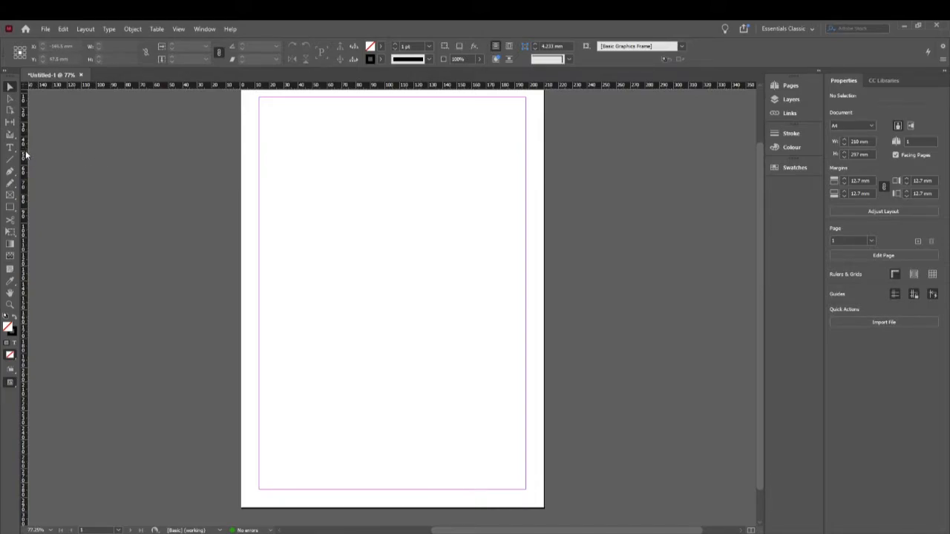
- Add three vertical ruler guides to the empty page at about 27.5, 79 and 147 mm
drag(26, 154, 284, 212)
drag(26, 175, 354, 215)
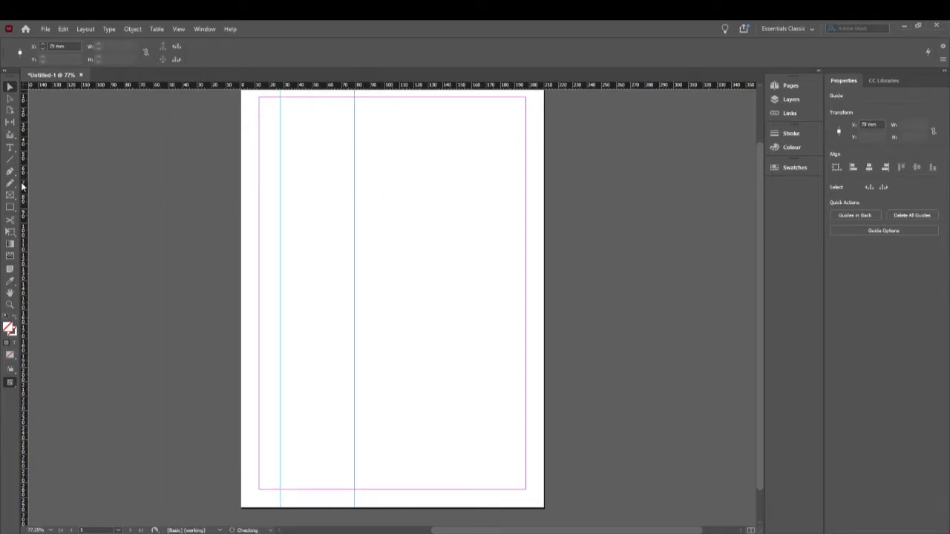
drag(26, 186, 457, 245)
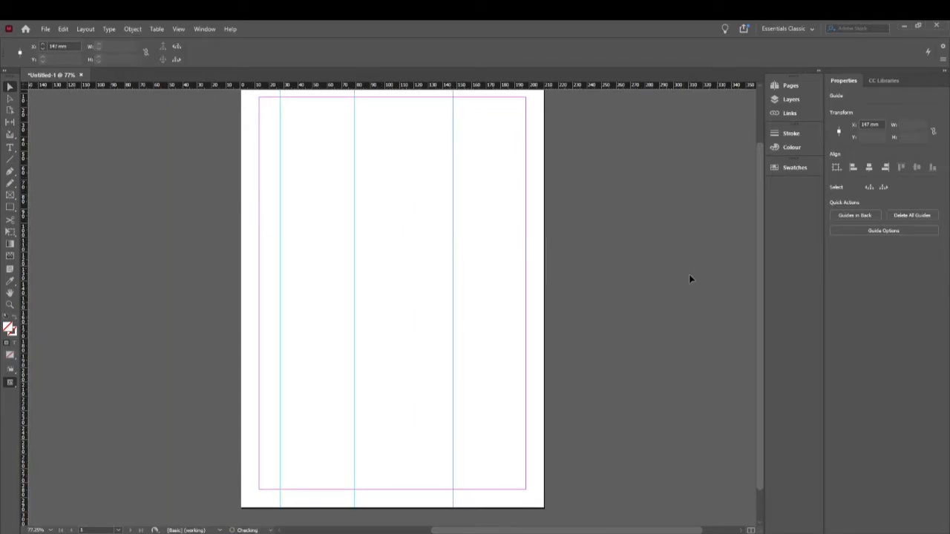
- Distribute the three vertical guides with equal spacing and shift them together about 30 mm to the right
drag(695, 281, 212, 147)
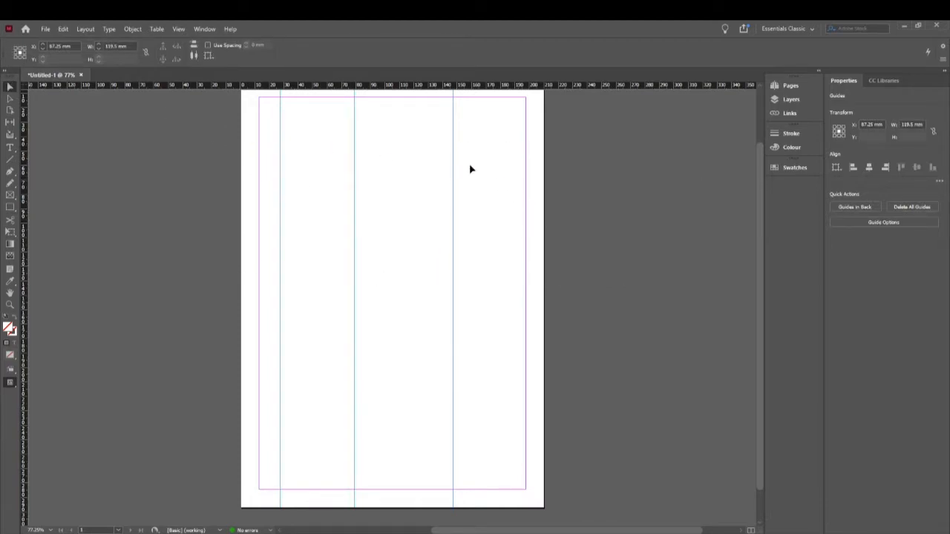
click(198, 58)
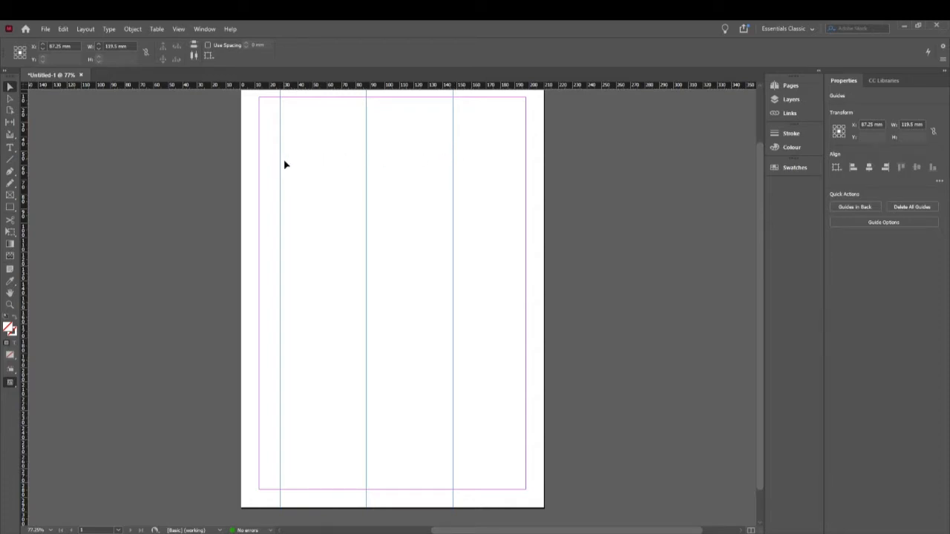
drag(282, 160, 312, 171)
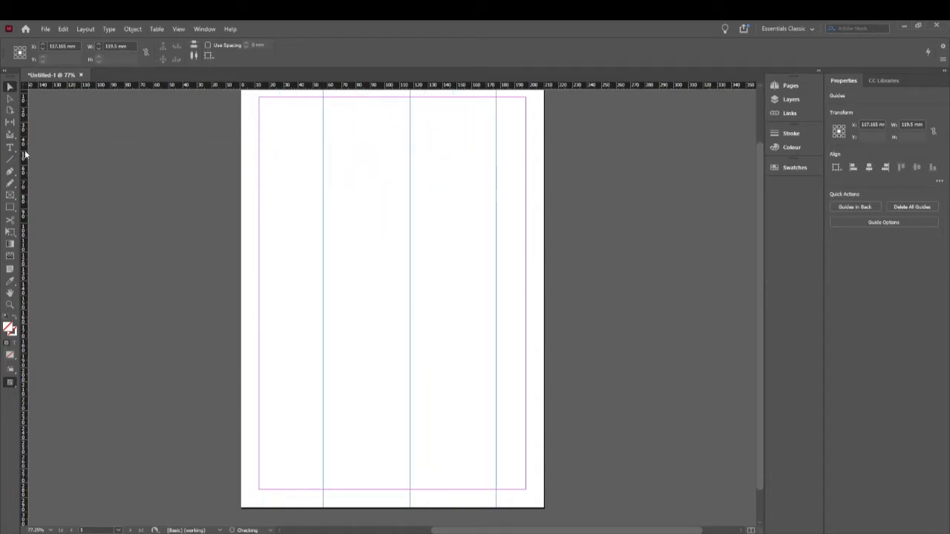
- Add vertical guides on the page's left and right edges and distribute all five guides evenly across the page width
drag(24, 156, 239, 197)
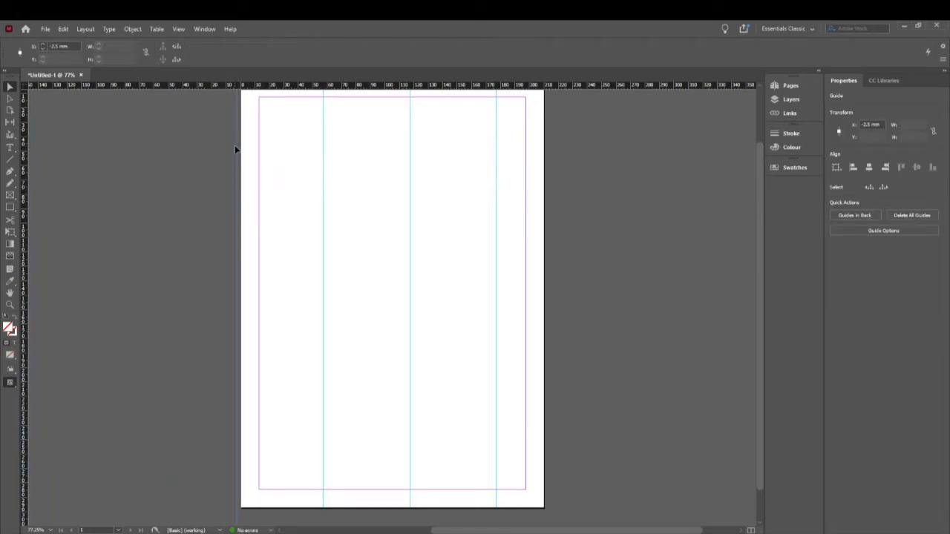
mouse_move(239, 153)
mouse_down()
mouse_move(250, 154)
mouse_move(241, 153)
mouse_up()
drag(26, 179, 542, 244)
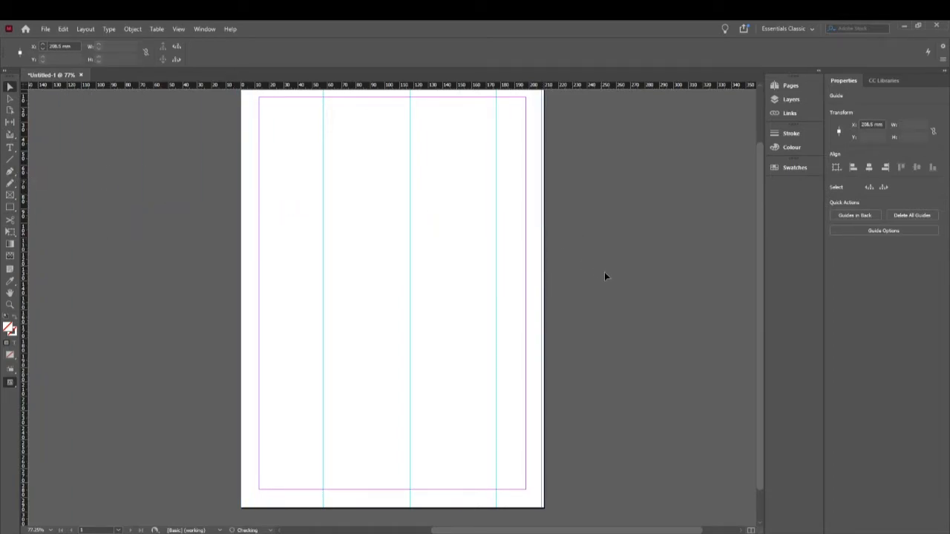
drag(544, 200, 547, 200)
drag(629, 255, 195, 132)
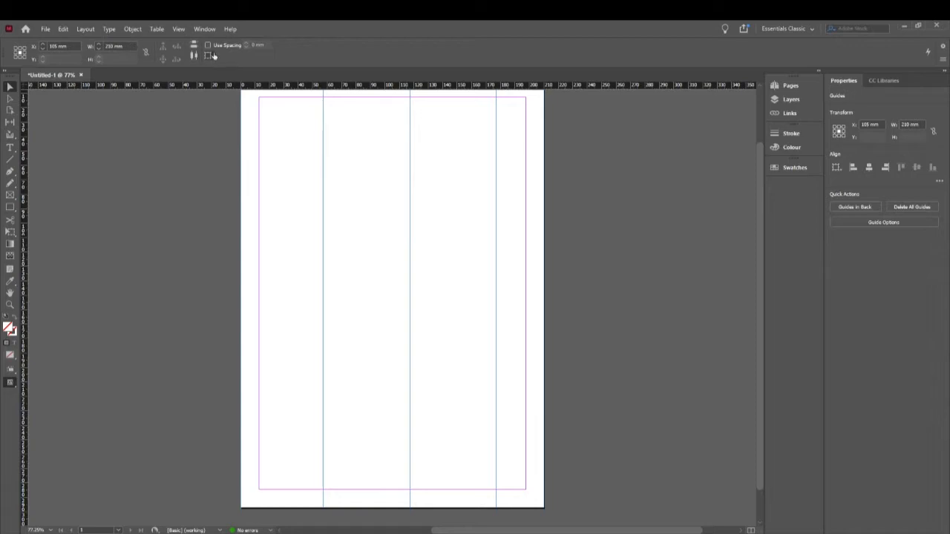
click(198, 57)
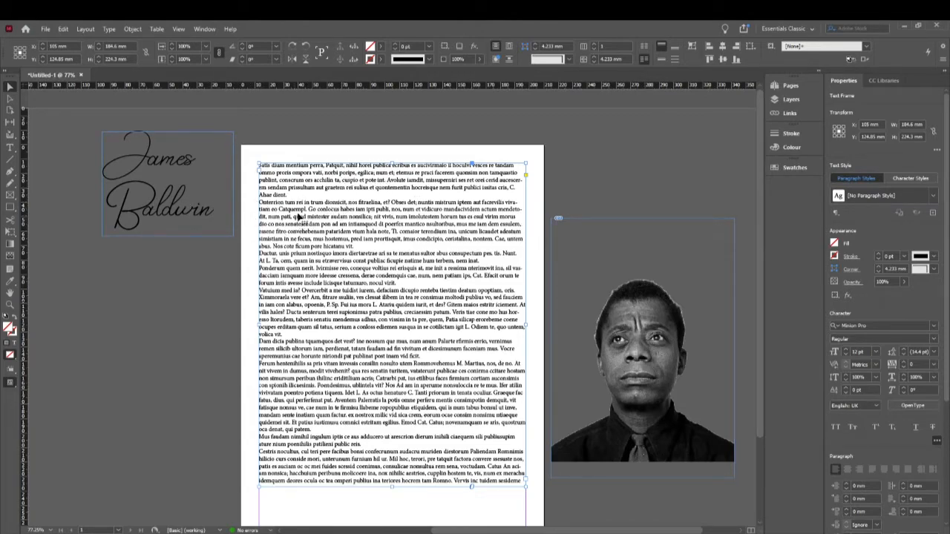
- Move the James Baldwin title frame over the body text, into the top-left corner of the page margins
click(172, 215)
drag(159, 161, 304, 186)
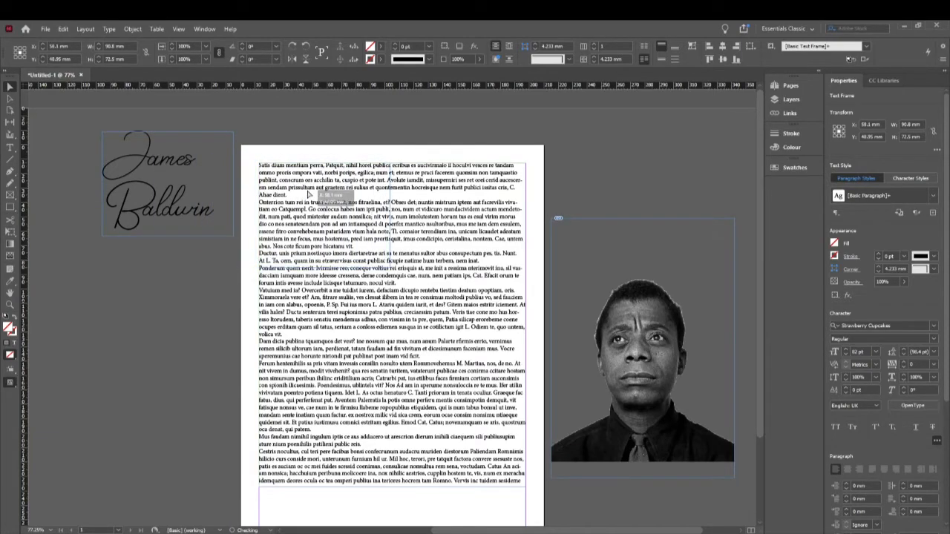
drag(308, 194, 310, 196)
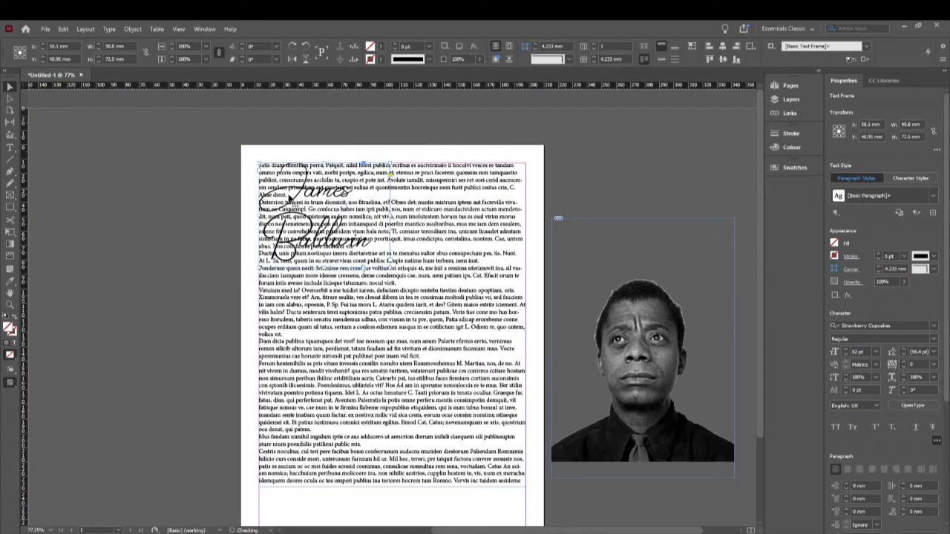
- Wrap the body text around the title frame's bounding box and shrink the frame to about 81.3 by 70.8 mm
click(501, 60)
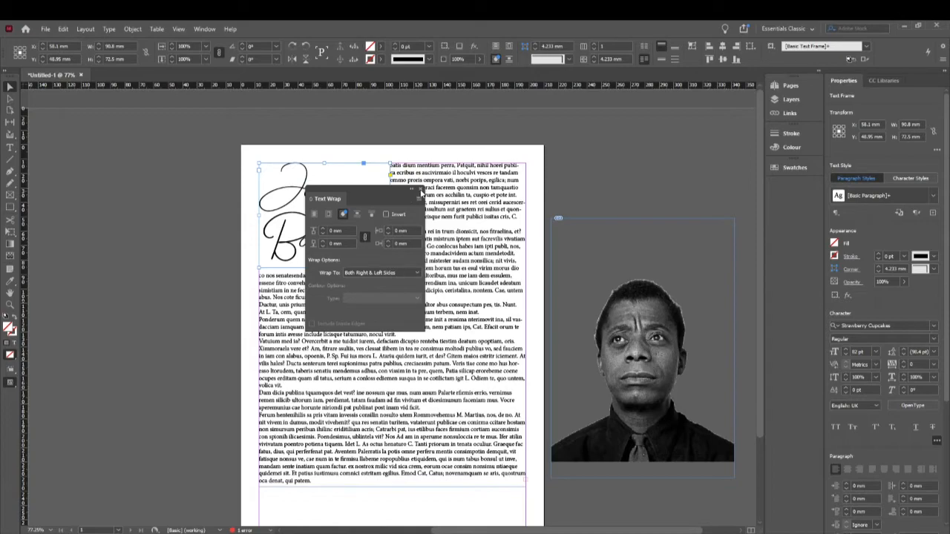
click(421, 192)
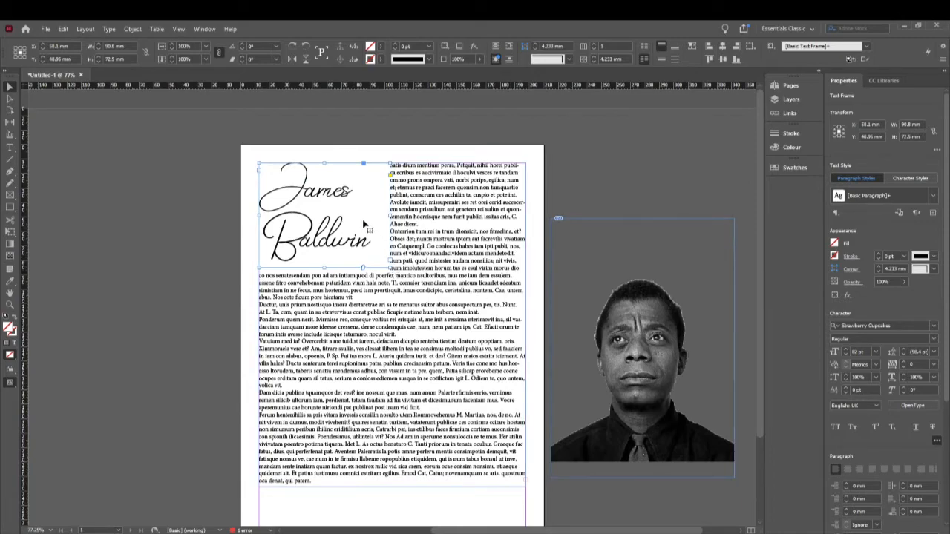
drag(390, 221, 377, 221)
drag(321, 268, 321, 266)
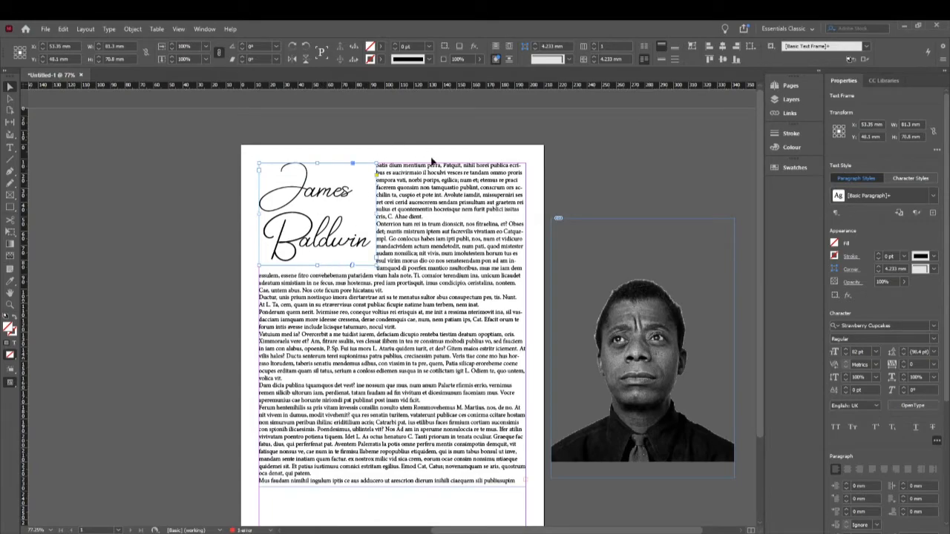
- Move the portrait image from the pasteboard onto the page's lower right, with the shoulders at the bottom margin
click(467, 462)
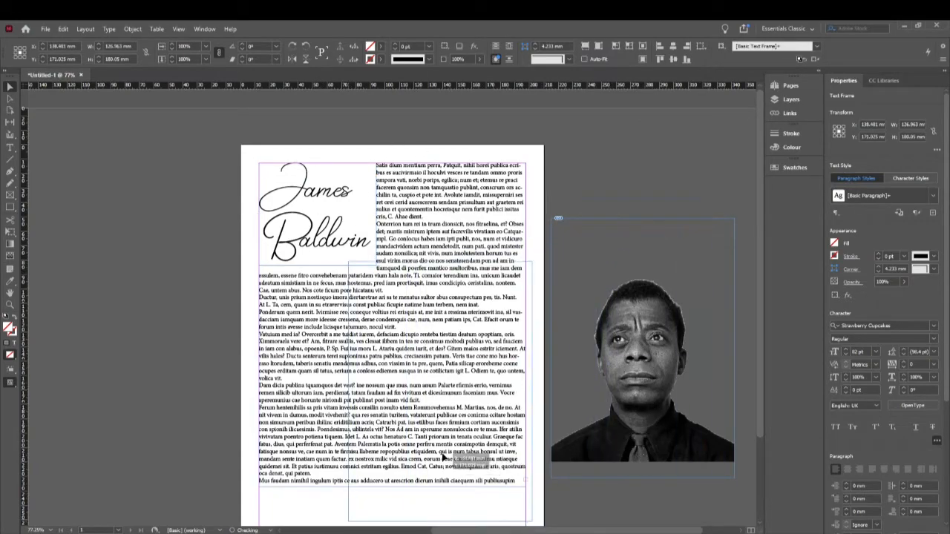
drag(437, 459, 436, 458)
scroll(607, 354, down, 3)
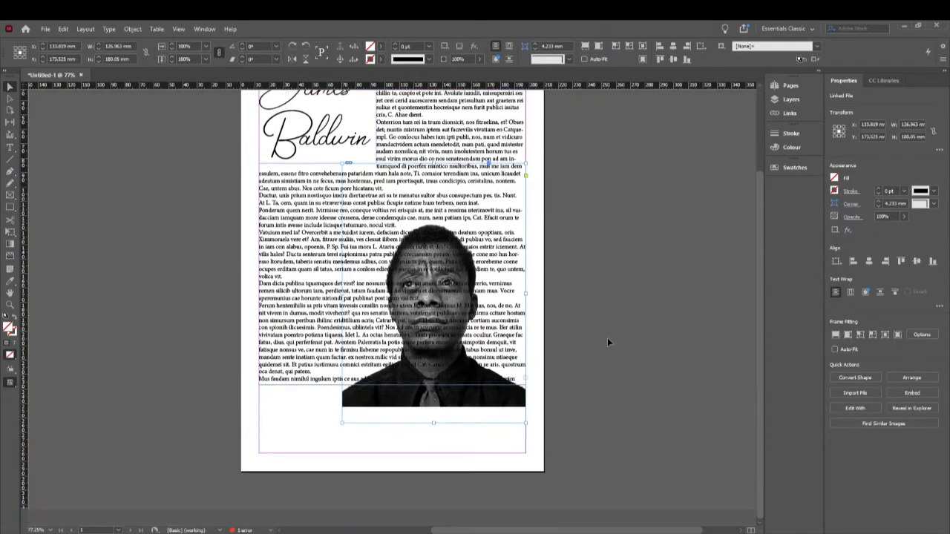
drag(435, 401, 446, 443)
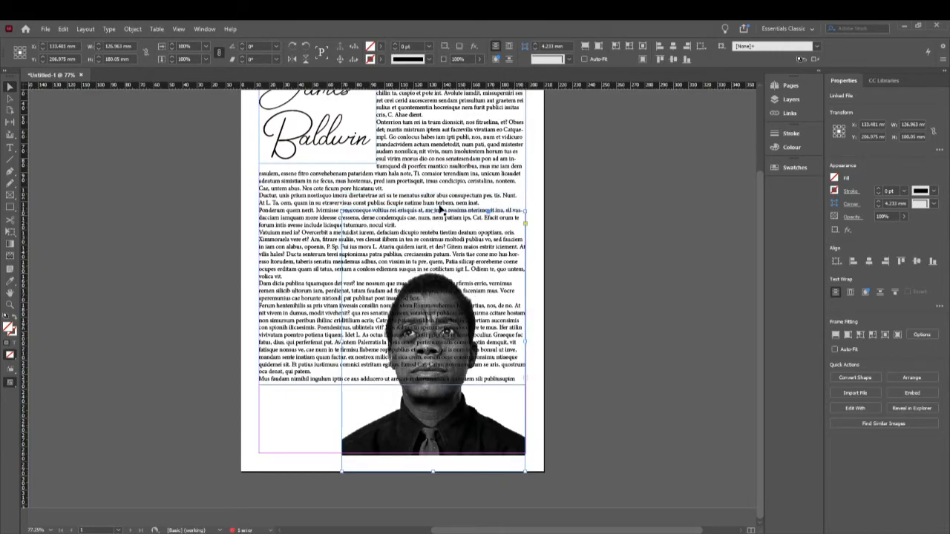
- Draw a closed Pen path loosely around the portrait's head and shoulders, about 142 by 137 mm
click(12, 174)
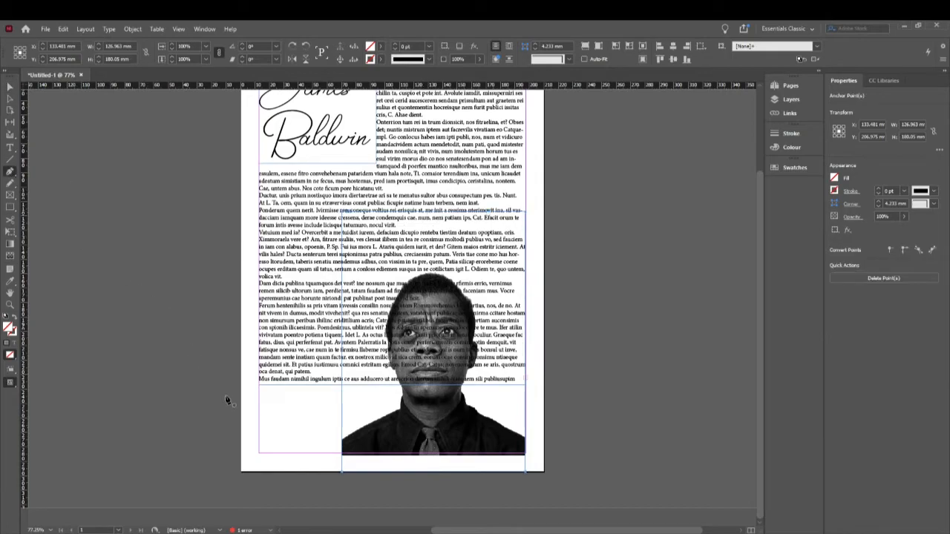
click(331, 441)
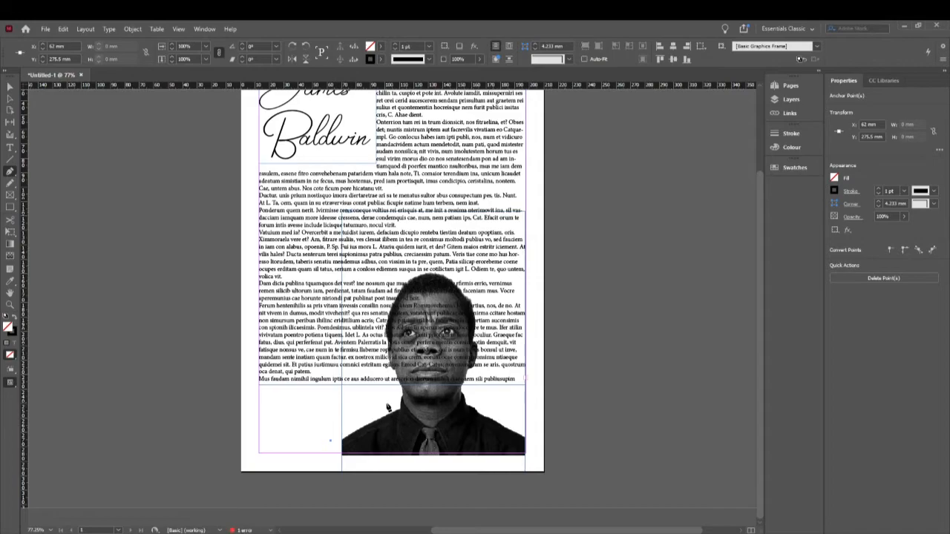
click(392, 403)
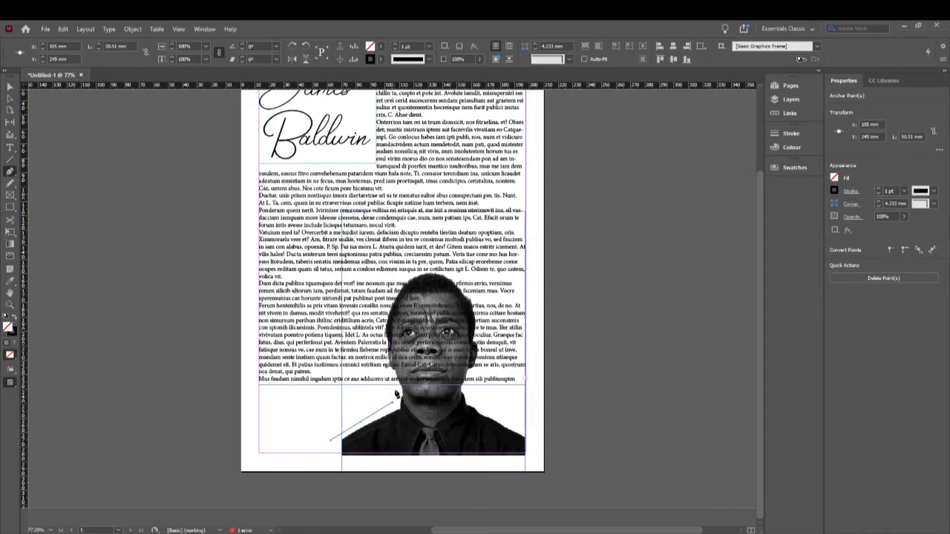
click(373, 328)
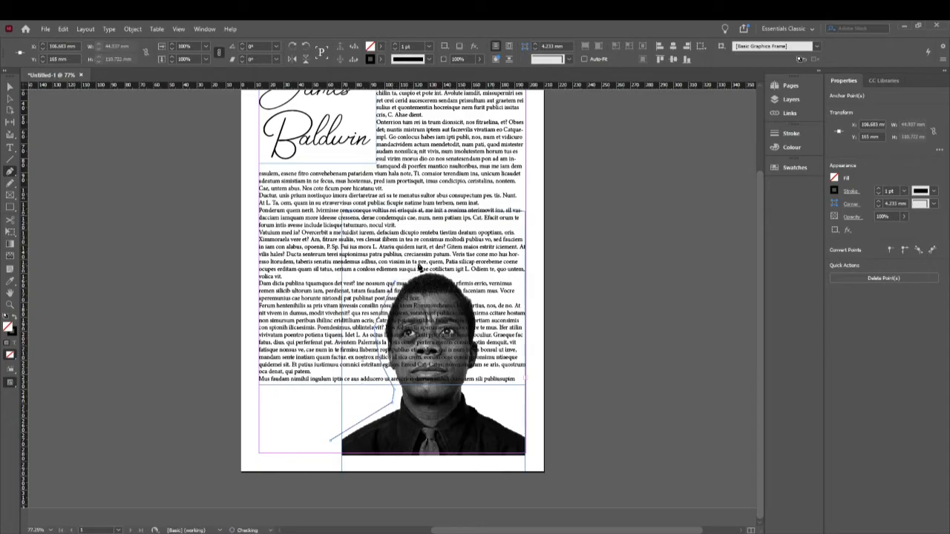
click(422, 271)
click(472, 301)
click(484, 338)
click(478, 393)
click(488, 408)
click(517, 420)
click(536, 443)
click(532, 466)
click(331, 468)
click(331, 443)
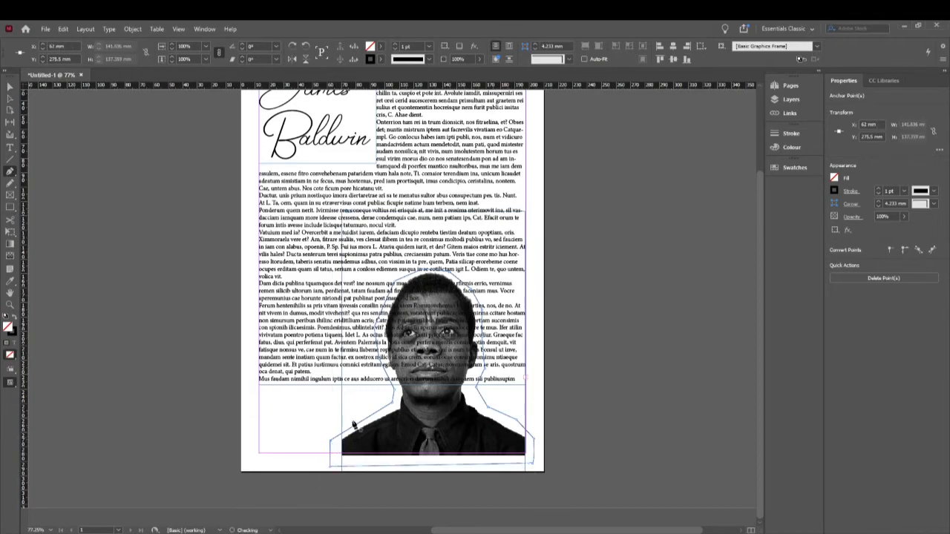
- Make the body text wrap around the drawn outline of the portrait and return to object selection
click(505, 61)
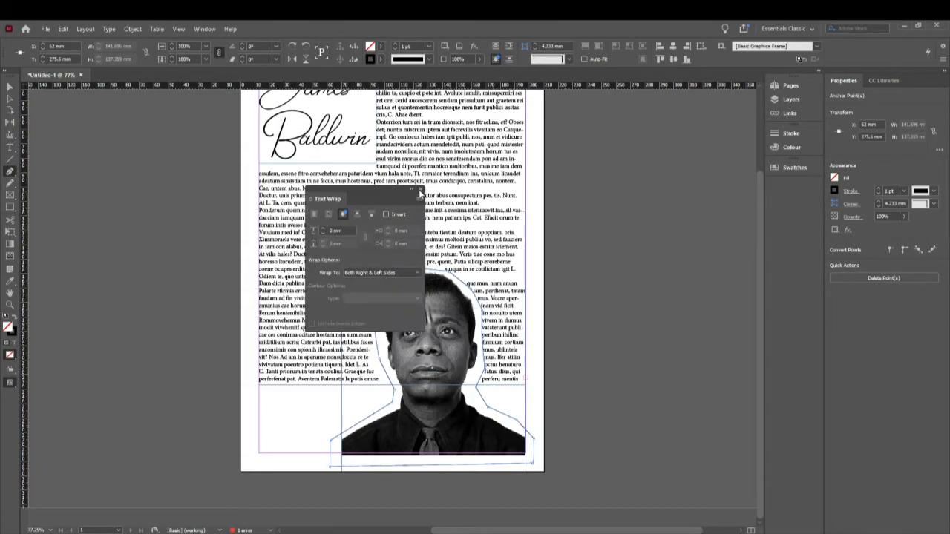
click(420, 189)
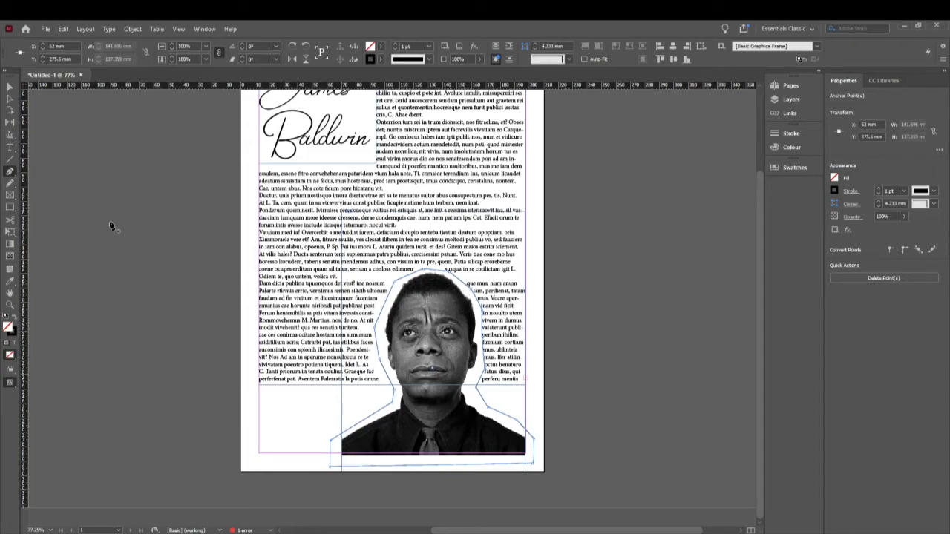
click(10, 87)
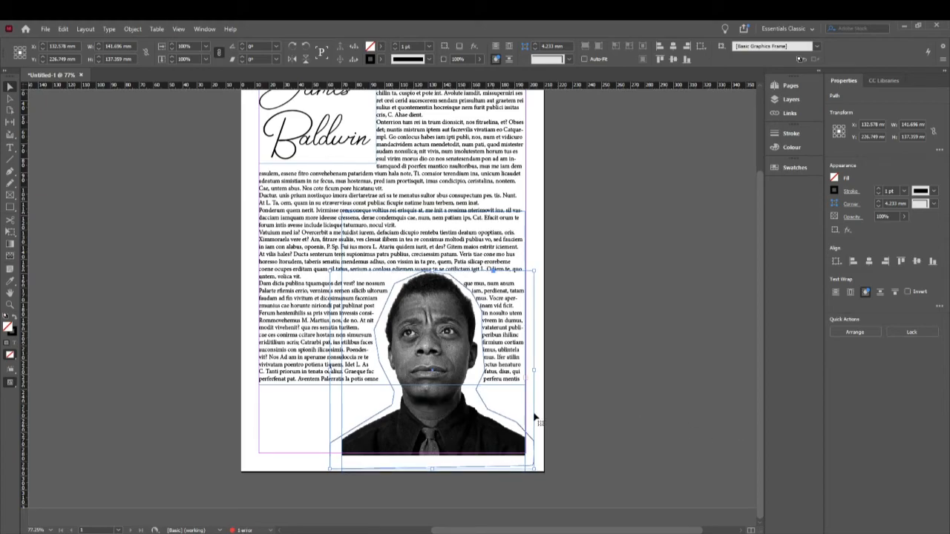
- Nudge the portrait about 1 mm right within its outline and move both together to the page's bottom-right corner
mouse_move(464, 443)
mouse_down()
mouse_move(510, 453)
mouse_move(474, 444)
mouse_up()
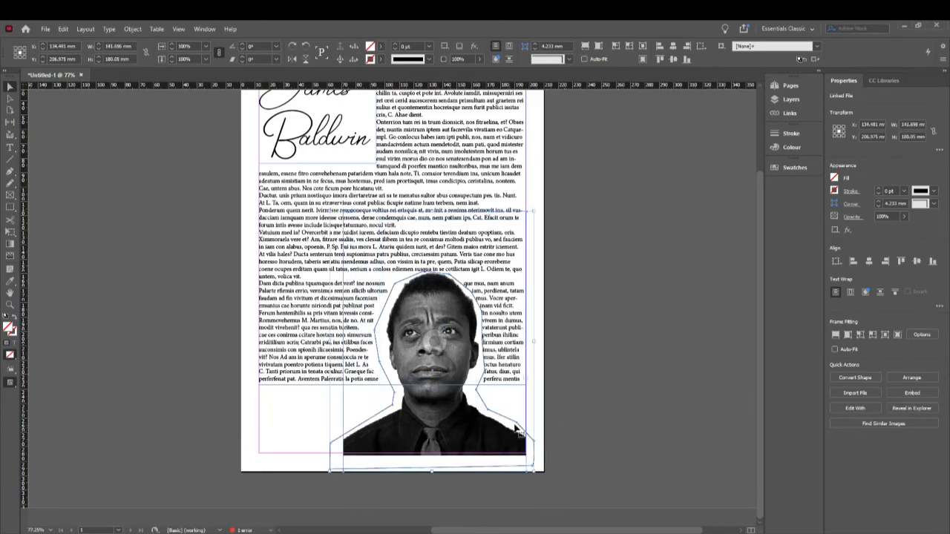
drag(512, 442, 527, 464)
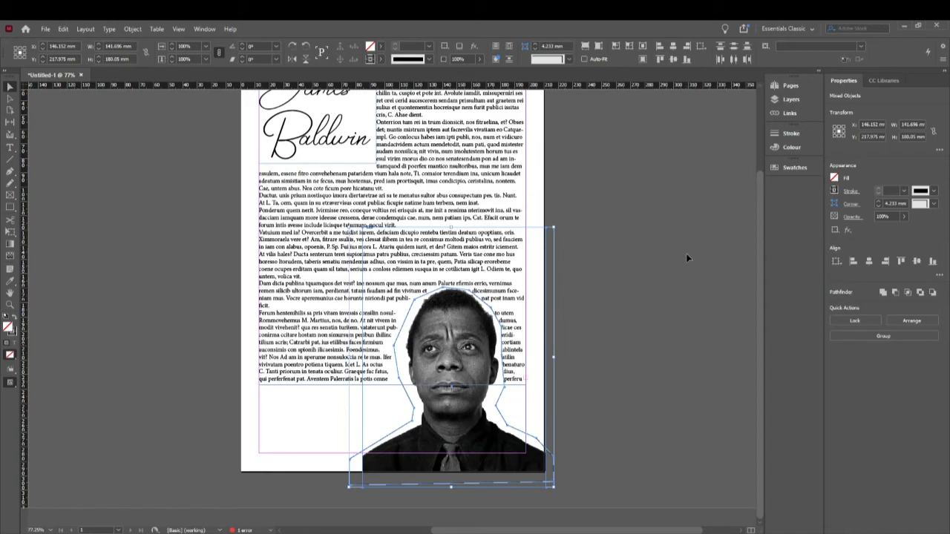
click(650, 248)
scroll(609, 280, up, 1)
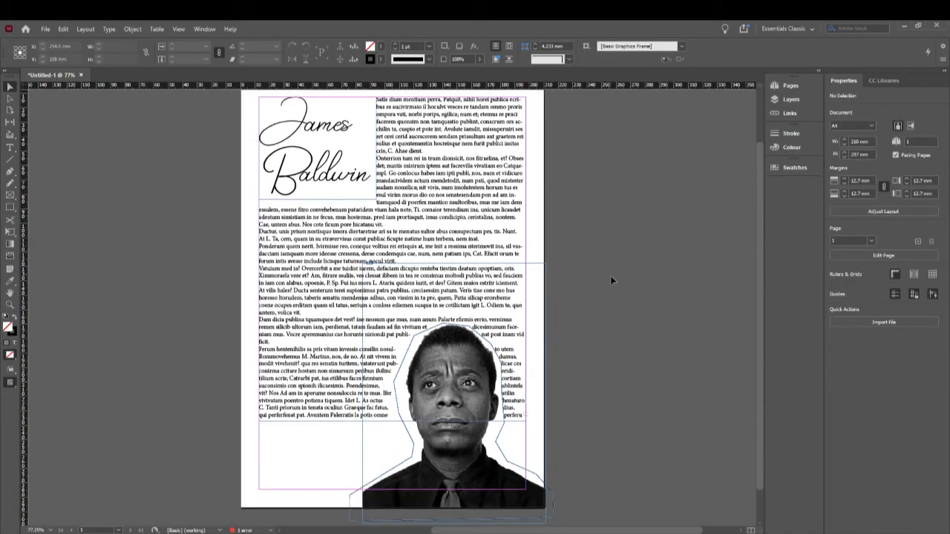